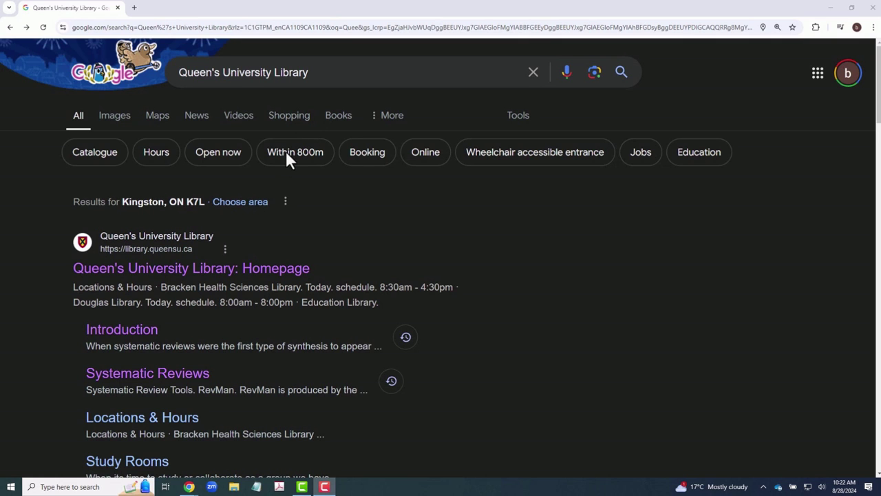
From the Queen's University Library homepage, search the databases for 'Medline' and open the MEDLINE link.
left_click(198, 269)
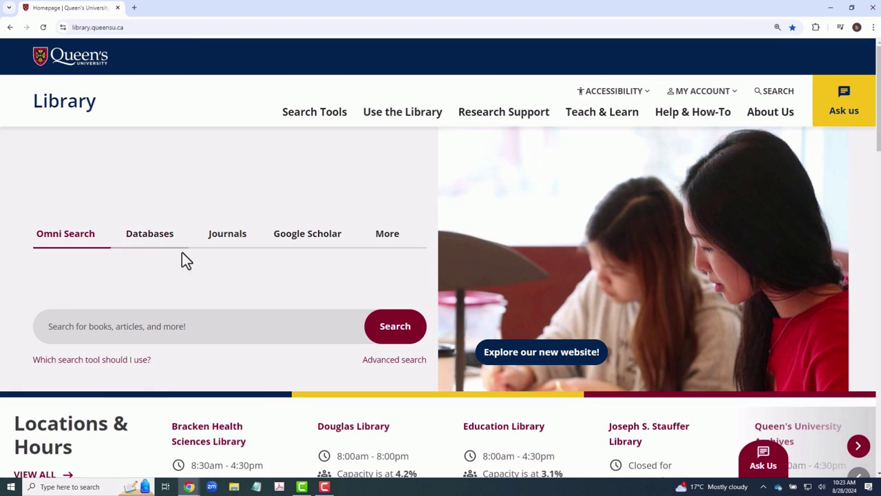
left_click(174, 245)
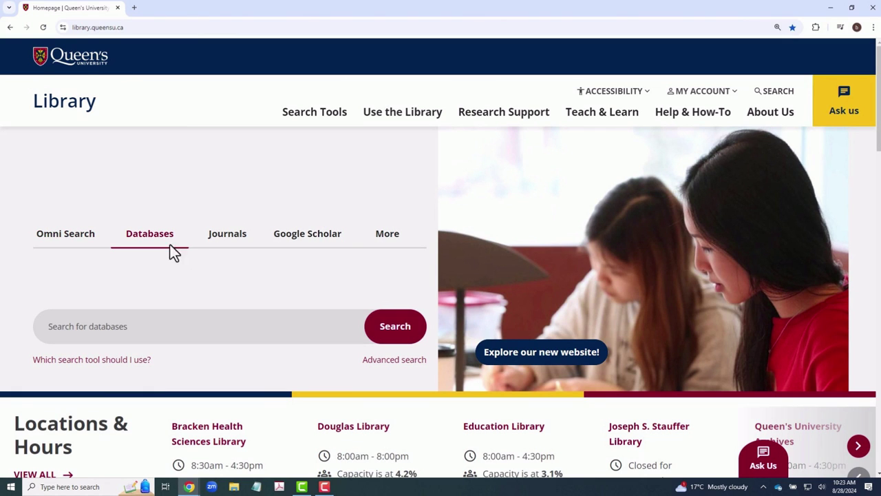
left_click(175, 320)
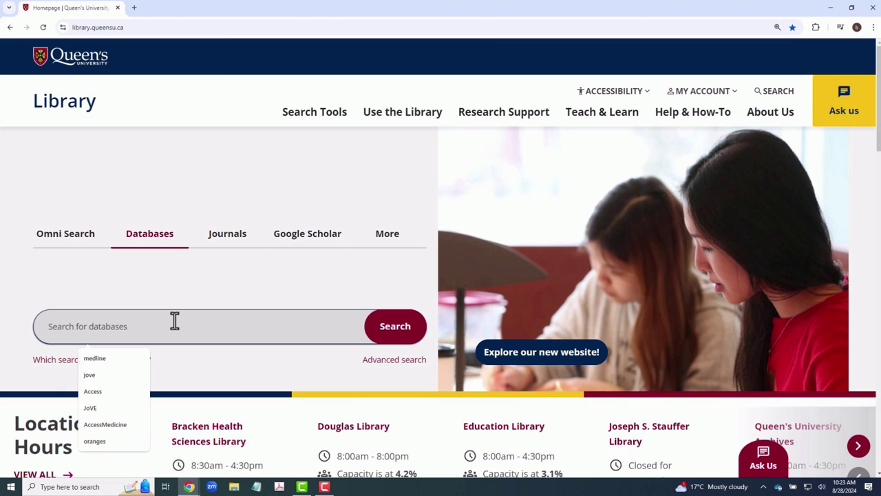
type("Medline")
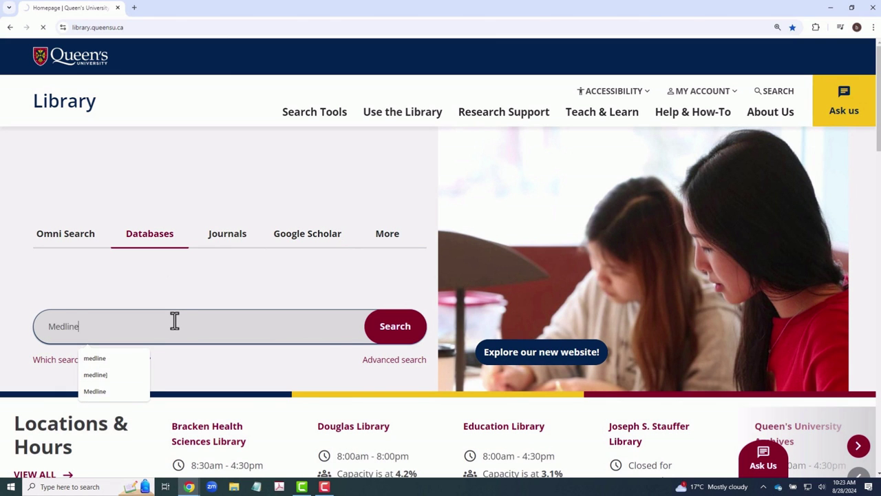
key("Return")
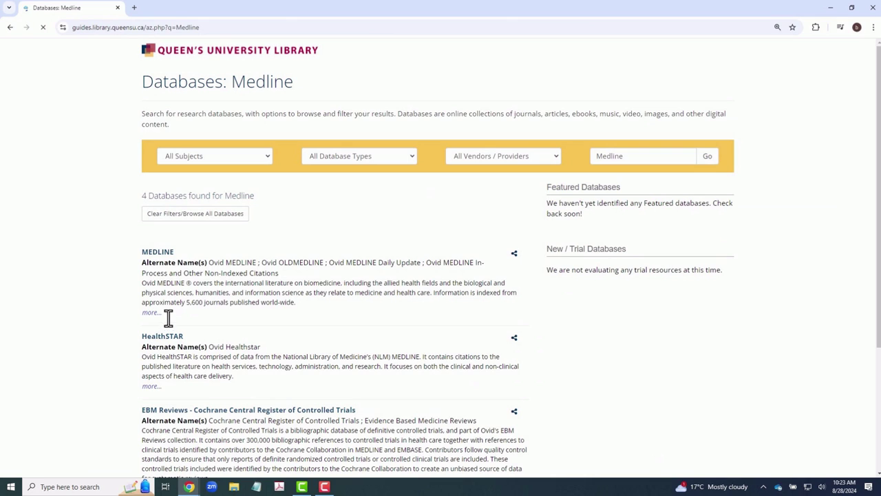
left_click(157, 253)
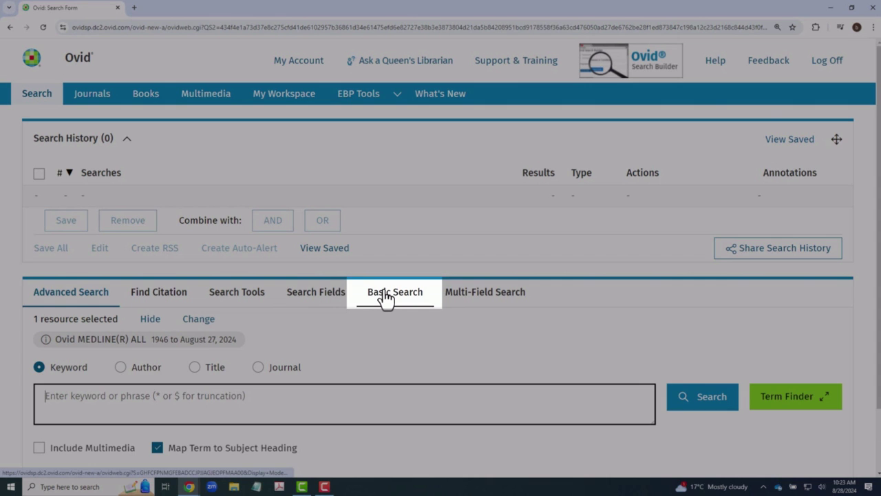
Run a Basic Search for 'diagnostic test dementia', returning 11350 results.
left_click(387, 297)
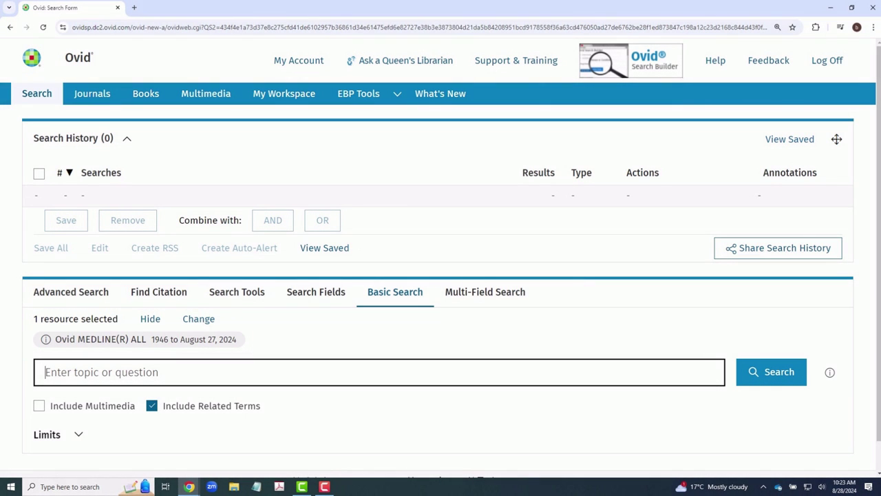
type("d")
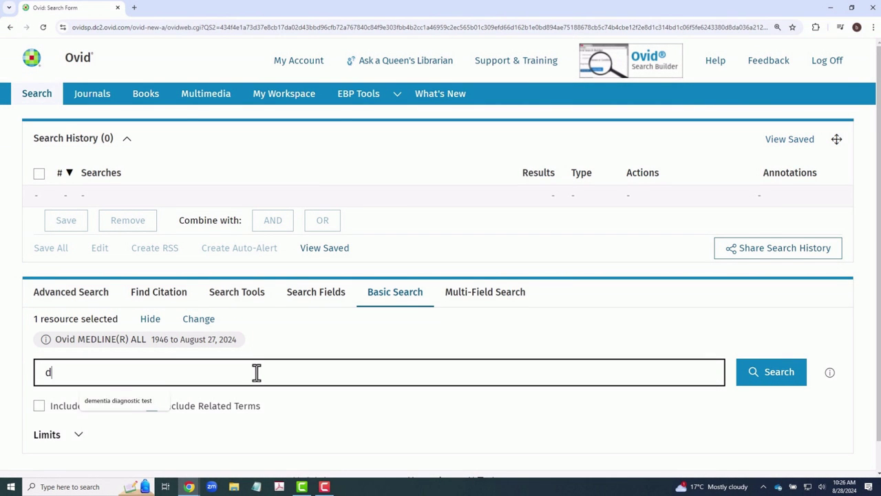
type("iagnostic test deme")
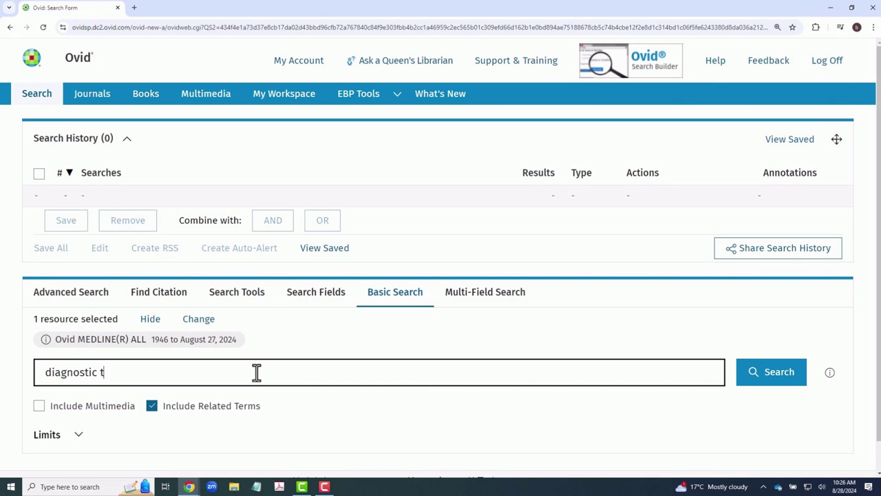
type("ntia")
key("Return")
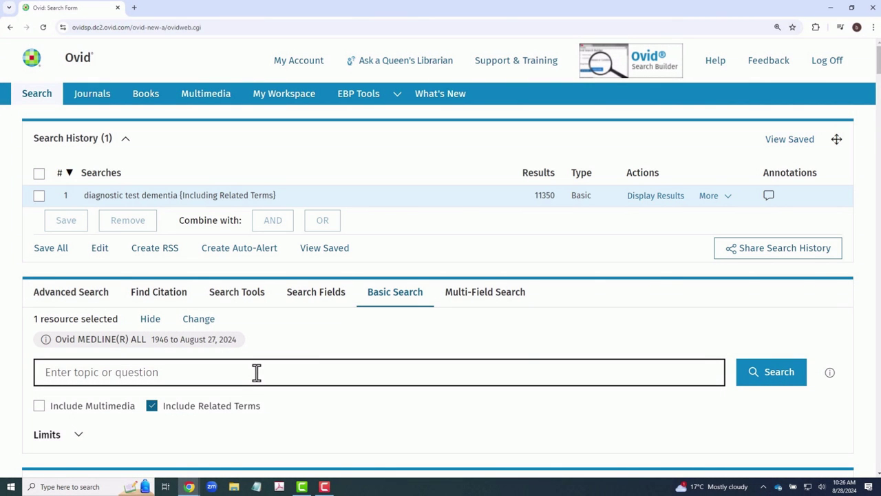
Limit search 1 to Abstracts, English Language and Humans, giving 6518 results.
scroll(256, 371, "down", 5)
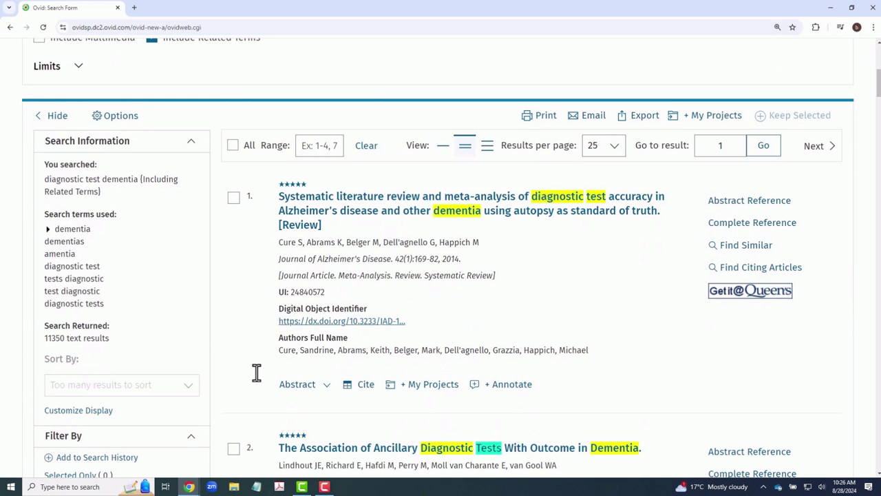
left_click(79, 67)
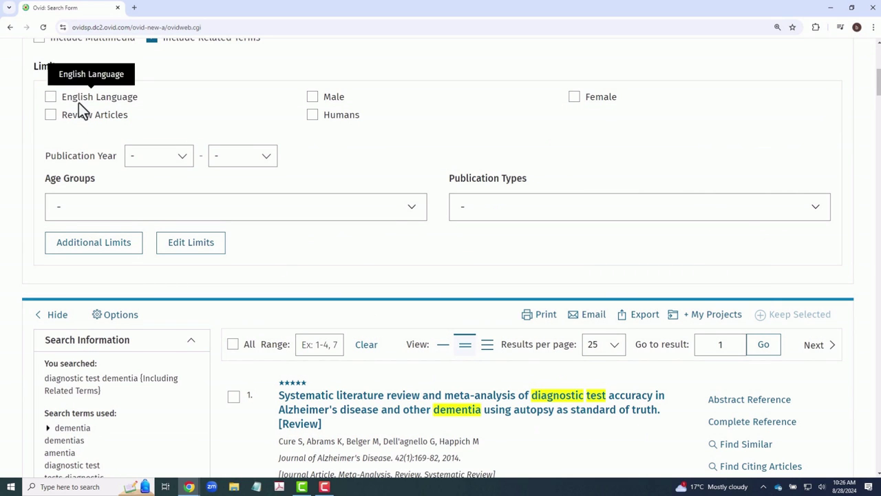
left_click(90, 257)
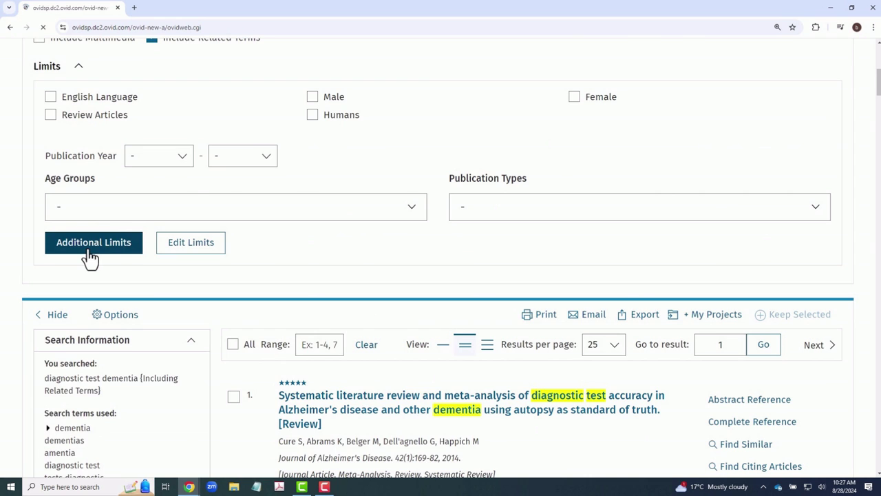
scroll(87, 255, "down", 3)
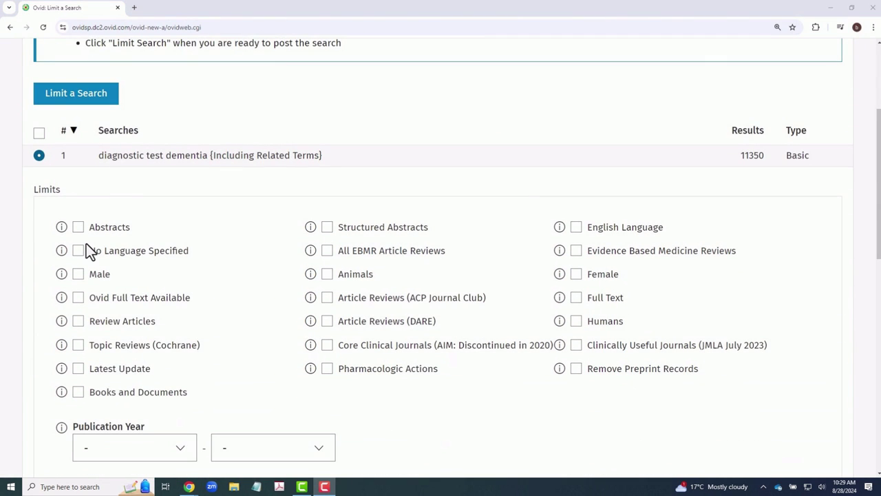
left_click(78, 229)
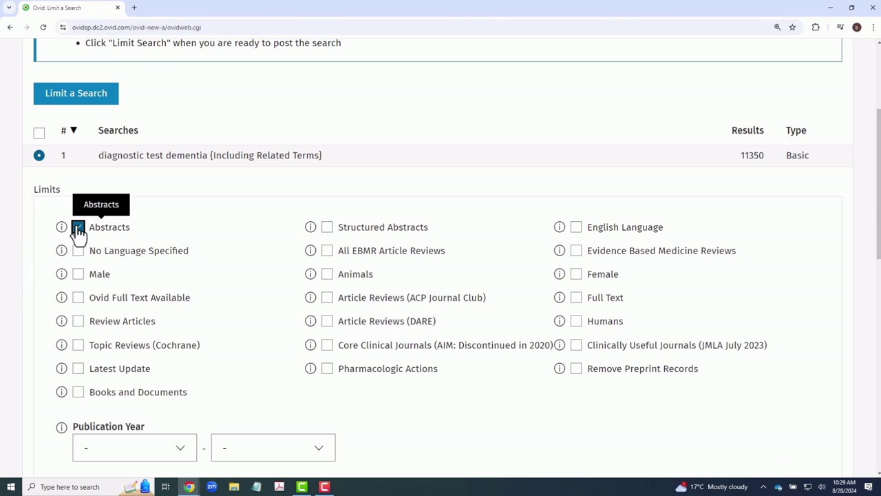
left_click(576, 228)
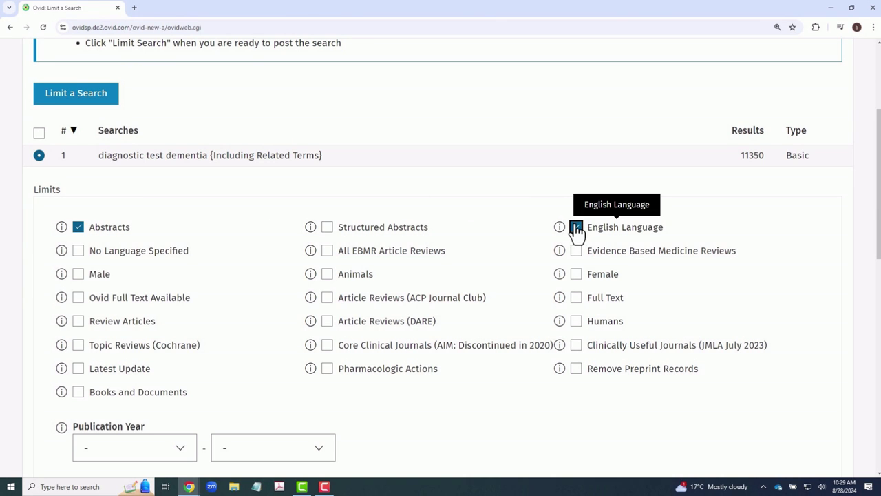
left_click(576, 321)
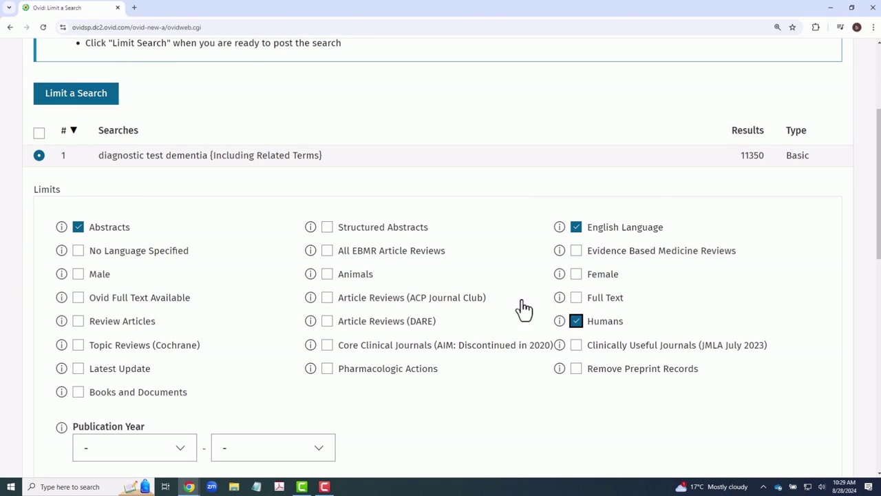
left_click(94, 103)
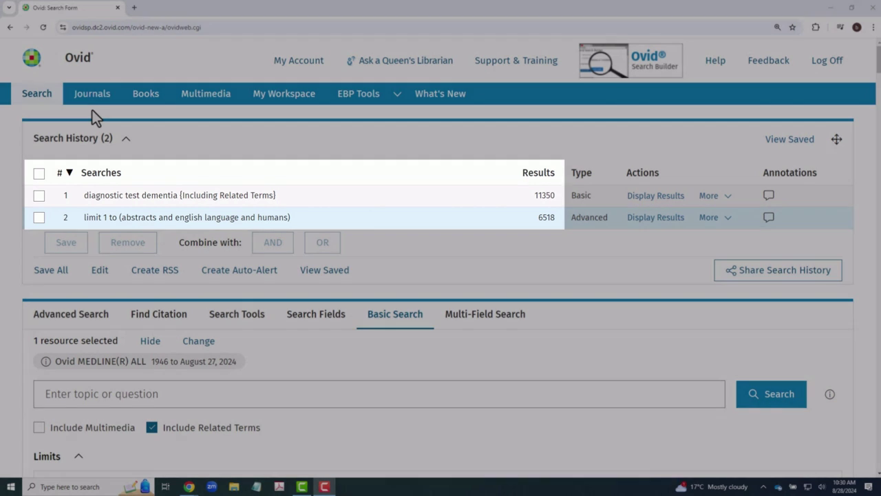
Filter the results to Relevancy '4 or more' stars and Years 'Past 3 years'.
scroll(92, 110, "down", 4)
scroll(92, 110, "down", 10)
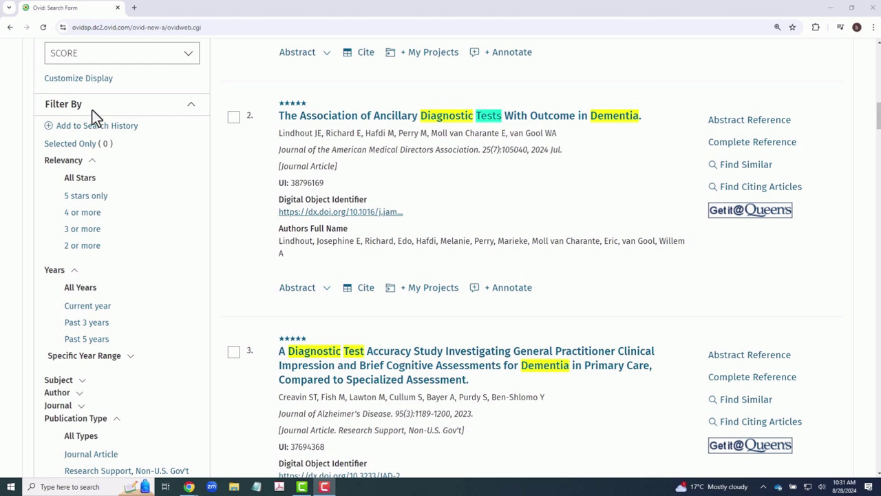
left_click(79, 215)
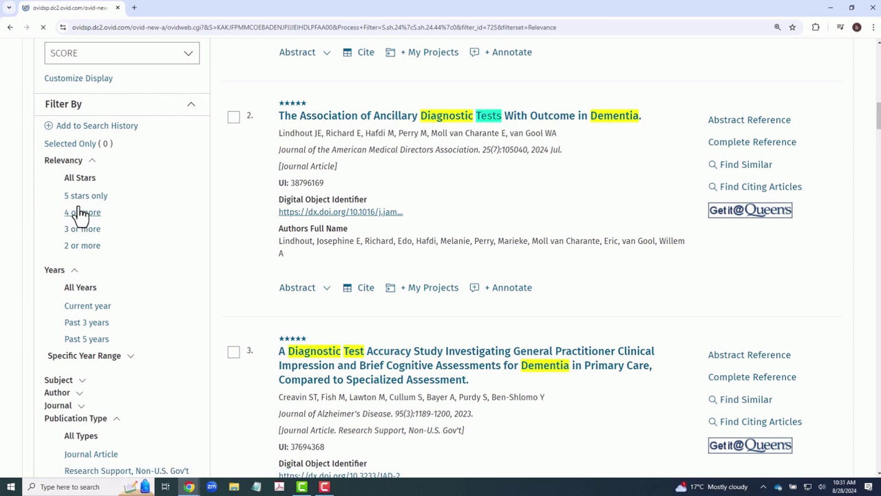
scroll(81, 190, "down", 6)
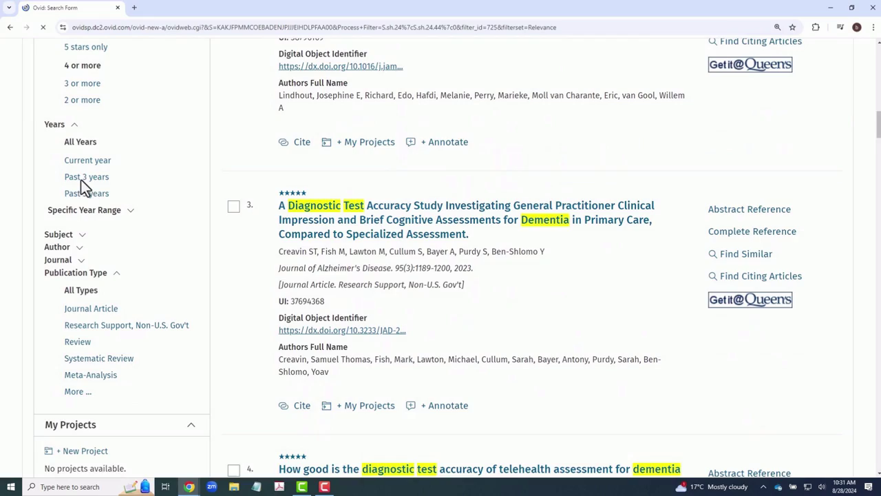
left_click(81, 177)
scroll(79, 296, "down", 3)
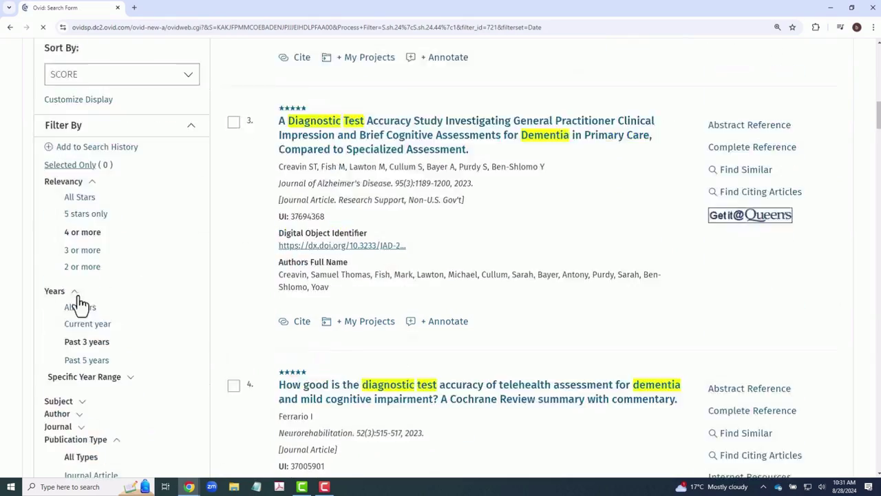
scroll(79, 302, "down", 3)
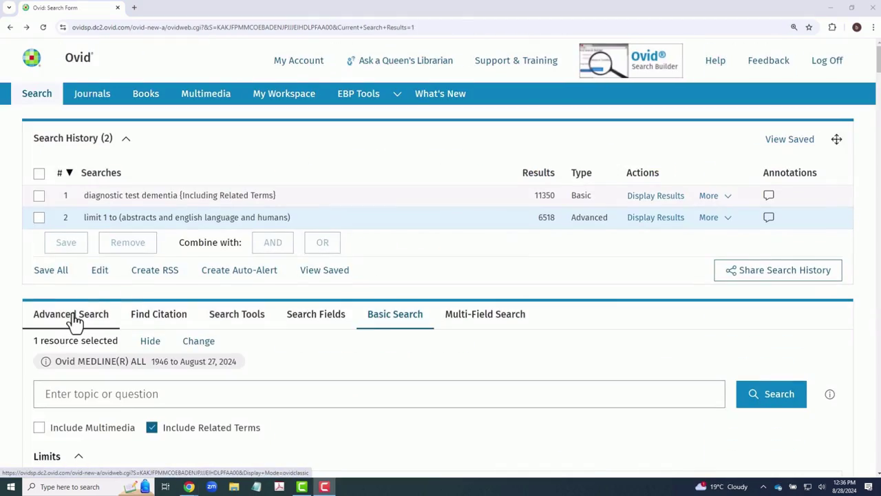
scroll(75, 324, "down", 3)
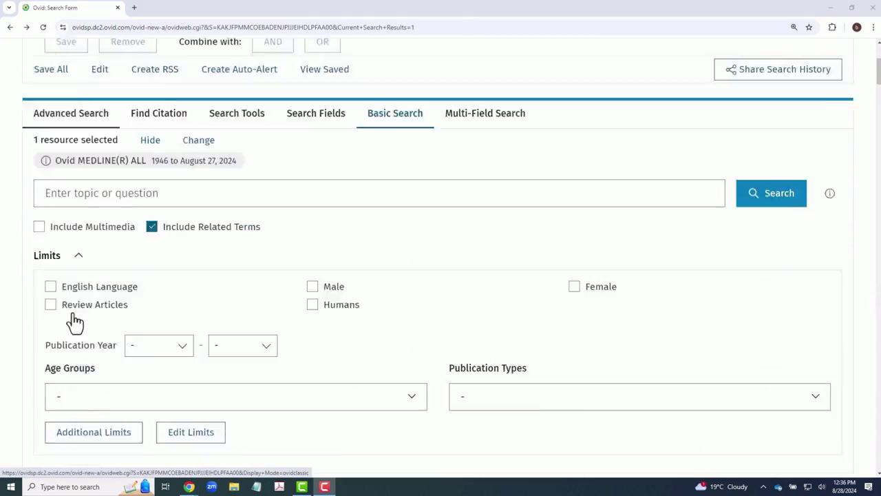
scroll(75, 322, "down", 15)
Open the ASL-MRI versus FDG-PET review's complete reference and scroll down to its abstract.
left_click(358, 77)
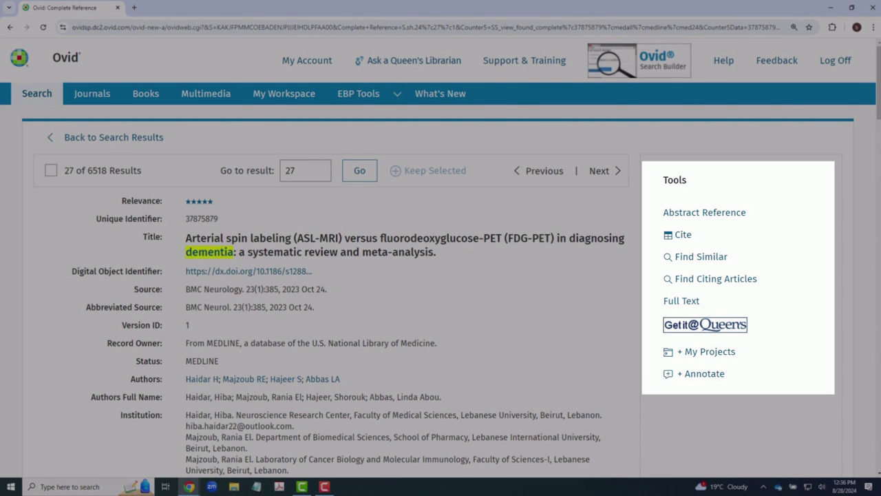
scroll(441, 262, "down", 7)
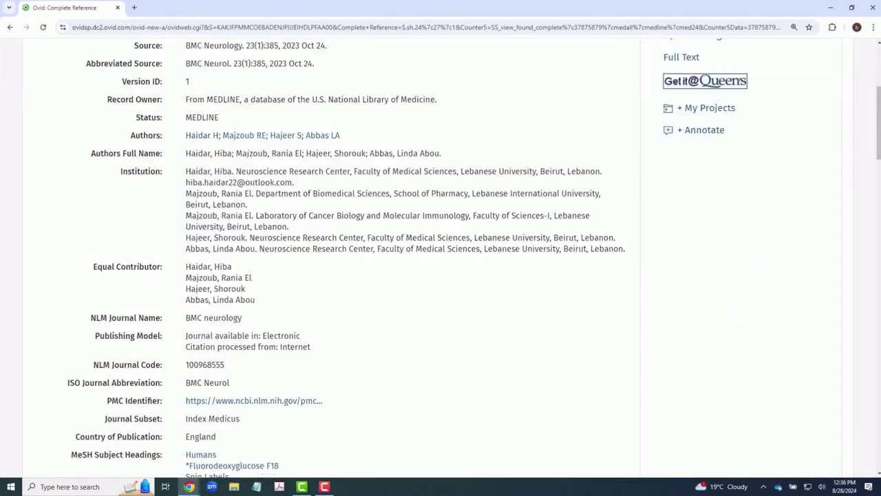
scroll(440, 262, "down", 6)
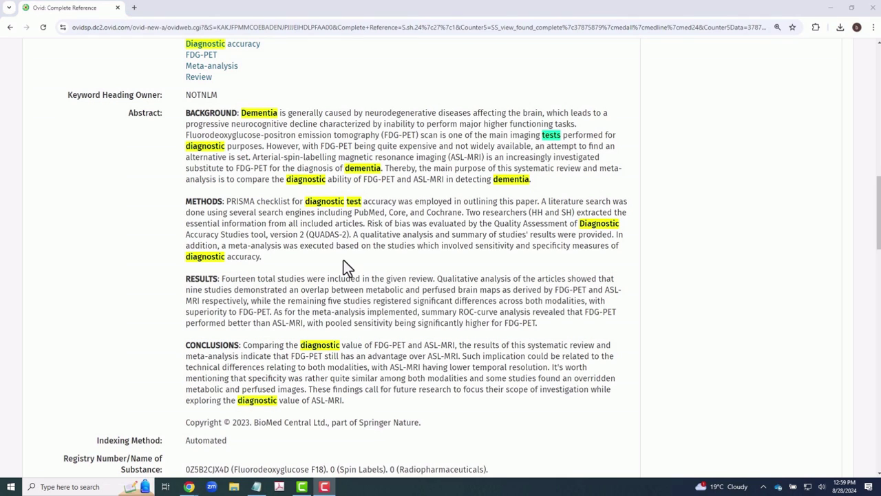
Return to the filtered results list and select results 13 and 14.
left_click(9, 28)
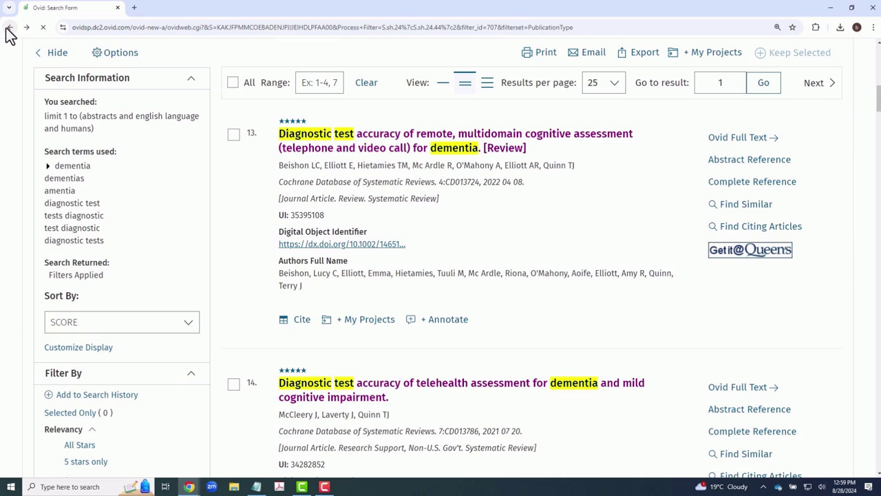
left_click(234, 135)
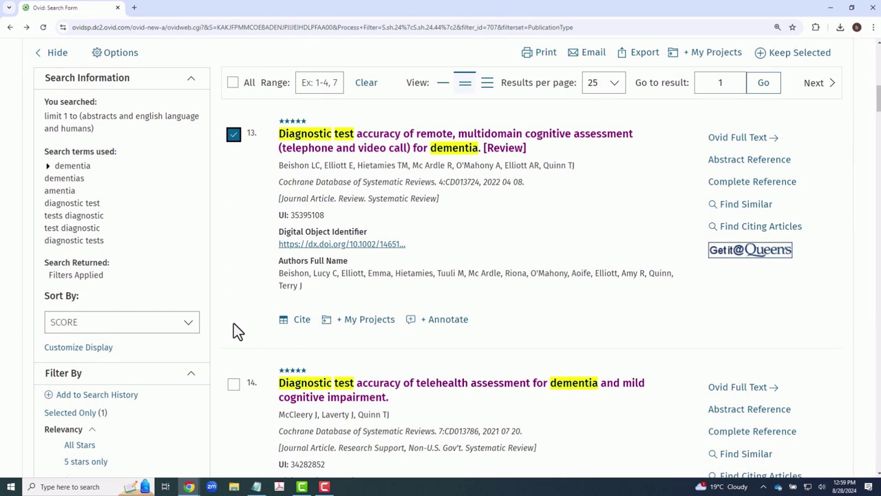
left_click(233, 386)
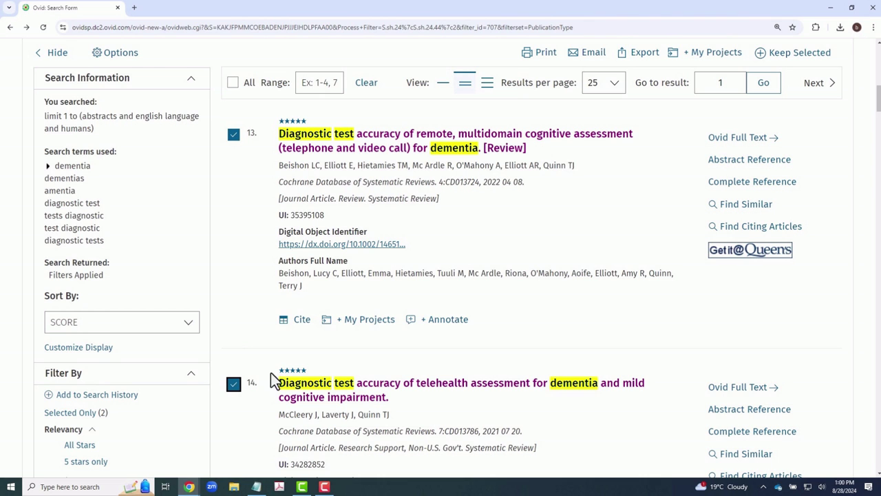
Export the two selected citations in RIS format with Citation, Abstract fields.
left_click(634, 65)
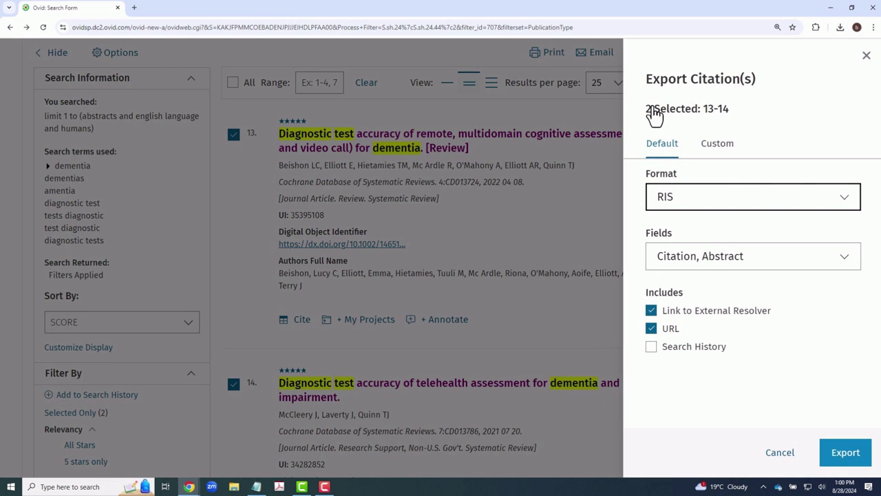
left_click(668, 190)
left_click(640, 198)
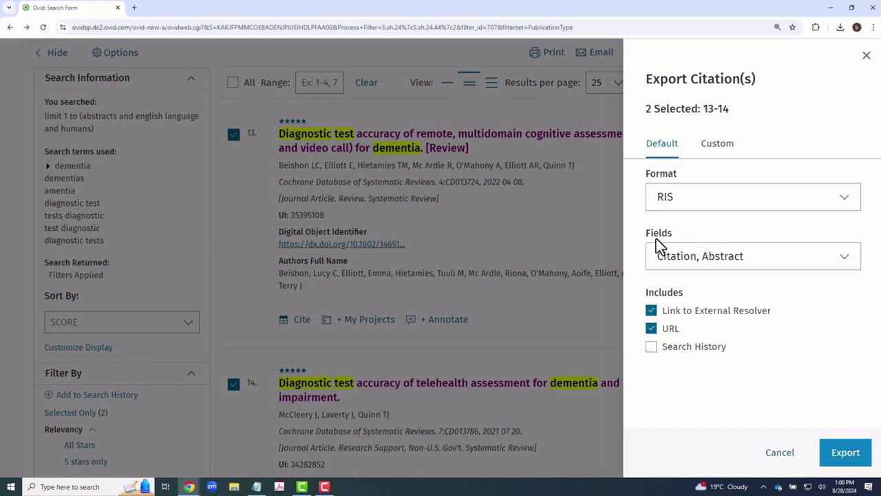
left_click(666, 256)
left_click(639, 259)
left_click(848, 454)
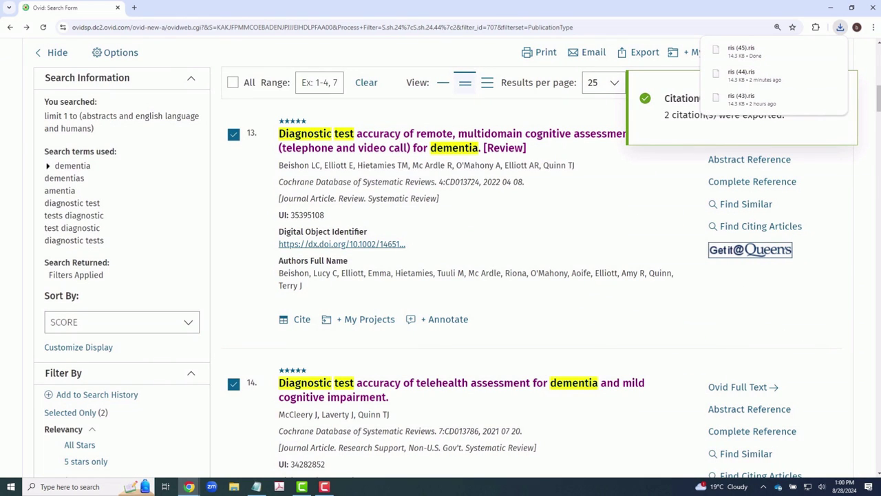